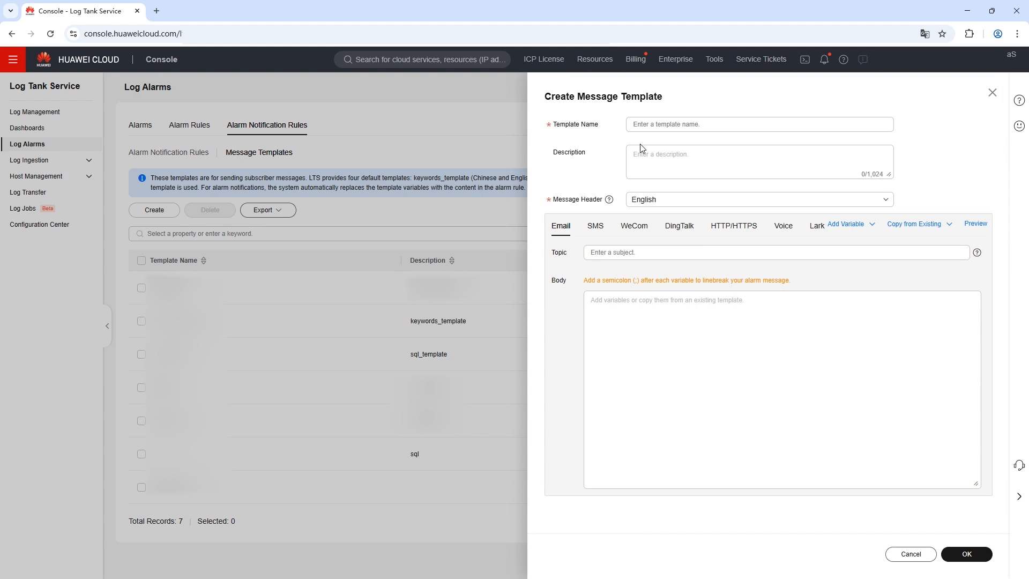
Name the message template multi-chart_query_test and set its email topic to "Huawei Cloud LTS: Maintenance Notification in ${region_name} on ${start_at}"
left_click(641, 127)
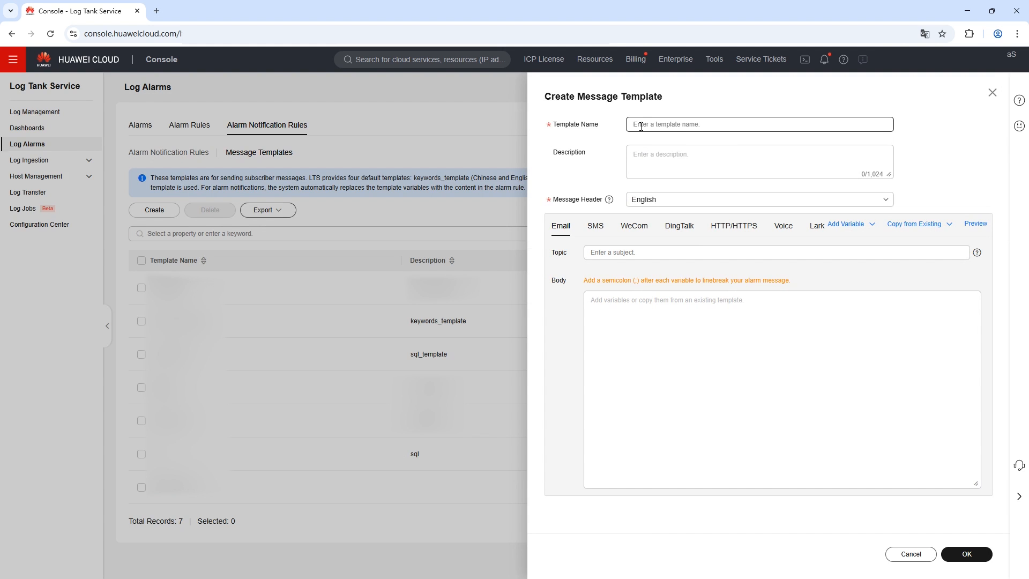
type("multi-chart_query_test")
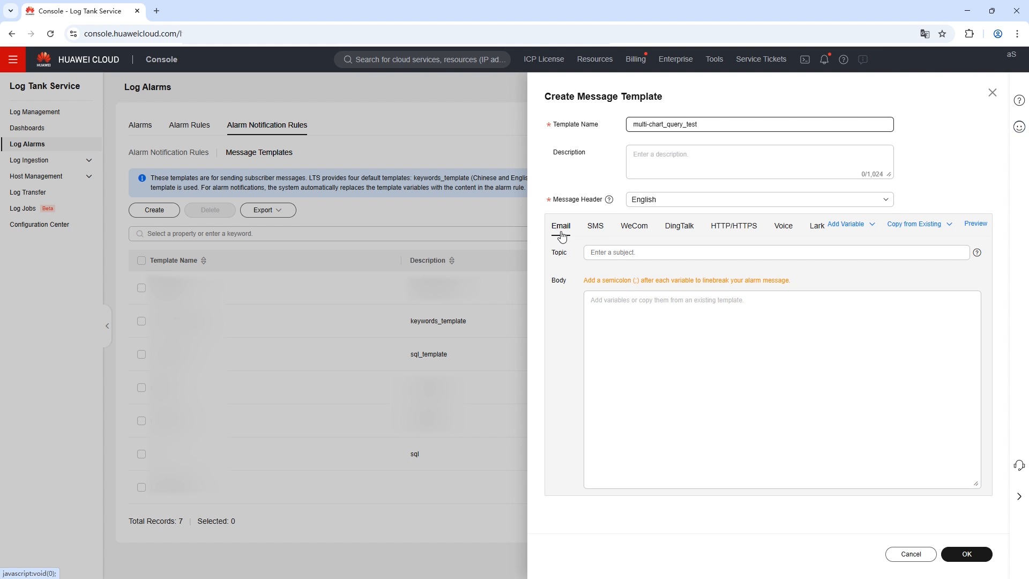
left_click(601, 254)
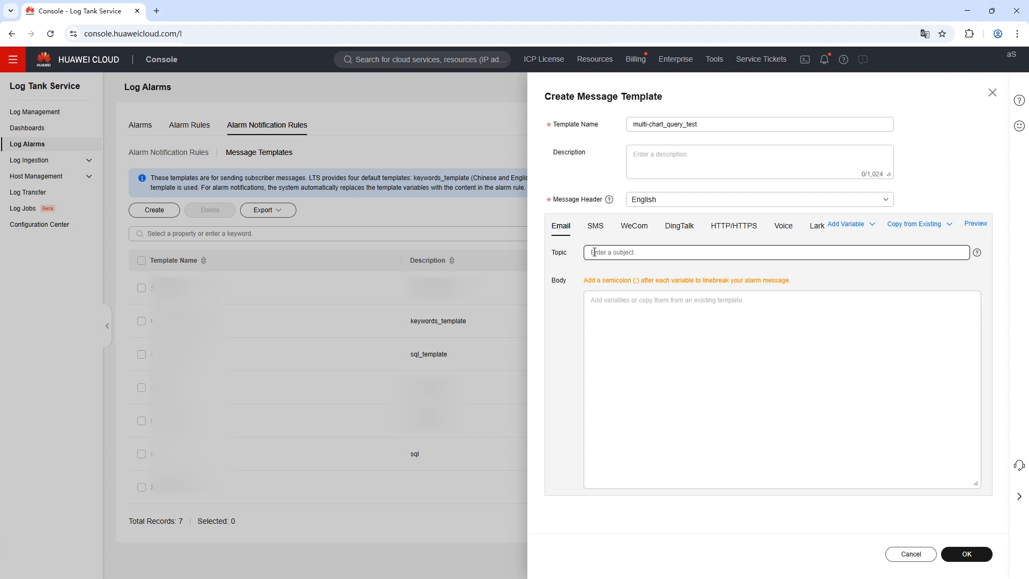
type("Huawei Cloud LTS: Maintenance Notification in ${region_name} on ${start_at}")
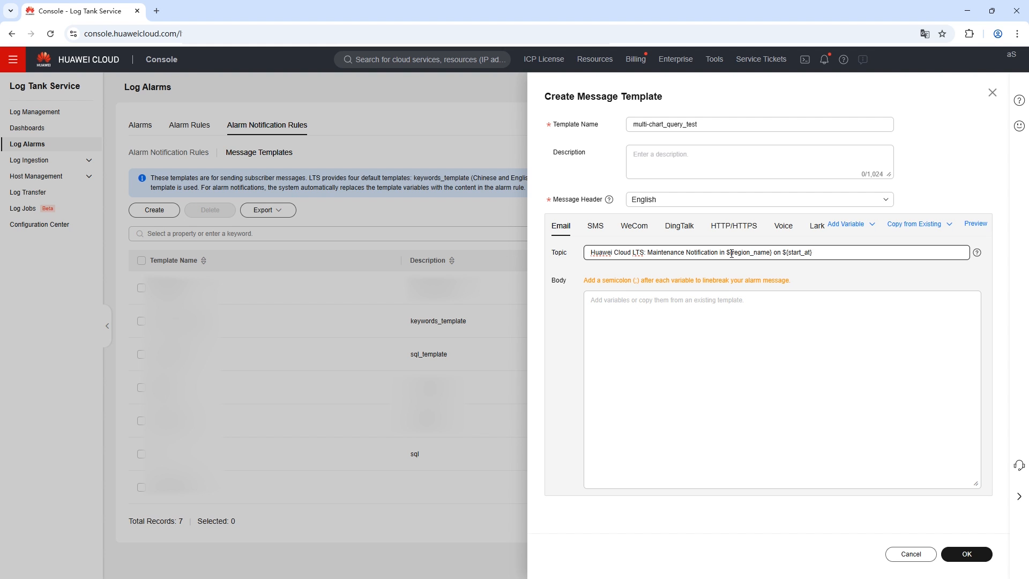
left_click_drag(731, 254, 770, 255)
left_click_drag(787, 253, 811, 254)
Fill the email body with account, alarm rule, status, severity, time, expression, value, period and results[1] query variables on semicolon-ended lines, and save the template
left_click(602, 301)
type("Huawei Cloud account: ${domain_name}; Alarm rule: <a href=\"$event.annotations.alarm_rule_url \">${event_name}</a>; Alarm status: $event.annotations.alarm_status; Alarm severity: ${event_severity}; Occurrence time: ${starts_at}; Expression: $event.annotations.condition_expression; Current value: $event.annotations.current_value; Statistical period: $event.annotations.frequency; Log group/stream name: $event.annotations.results[1].resource_id; Query statement: $event.annotations.results[1].sql; Query URL: <a href=\"$event.annotations.results[1].url \">Details</a>; Query log: $event.annotations.results[1].raw_results;")
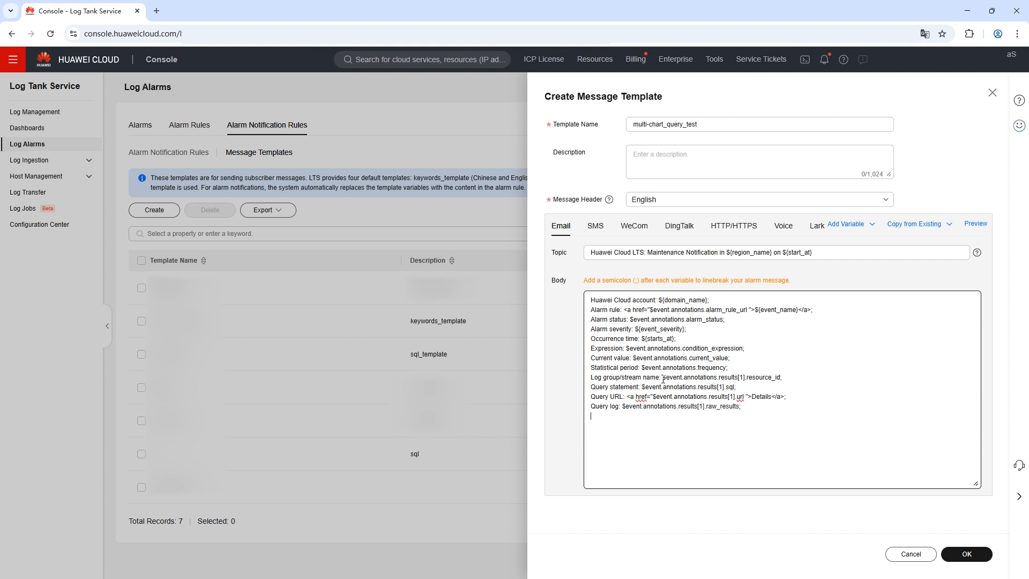
left_click_drag(663, 378, 772, 384)
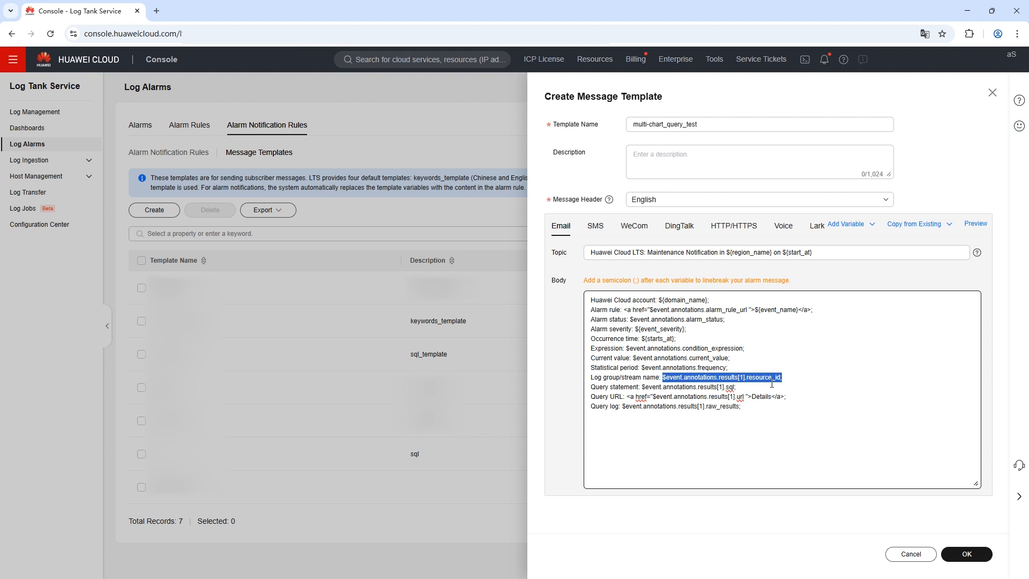
left_click_drag(627, 396, 781, 401)
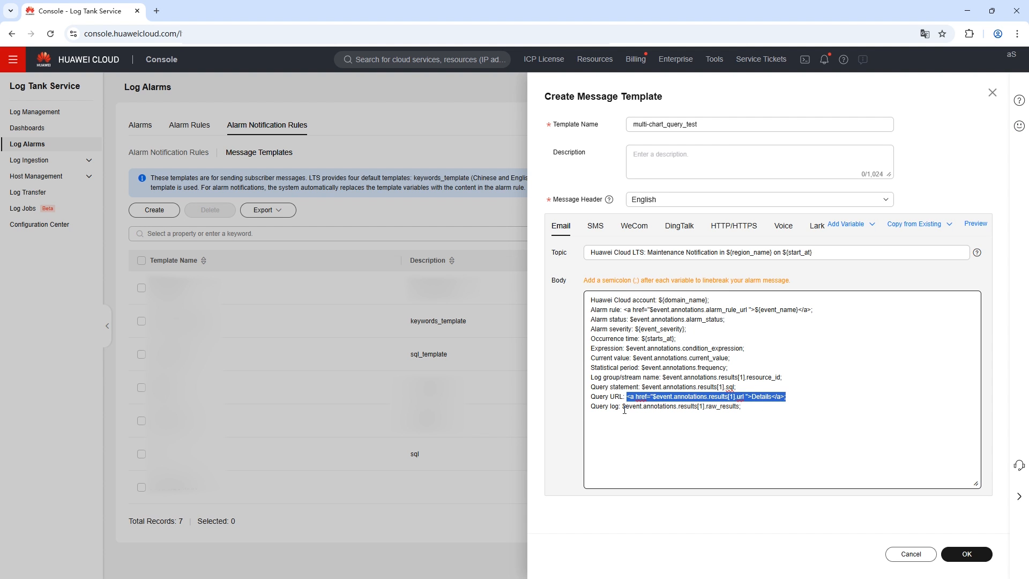
left_click_drag(623, 407, 679, 414)
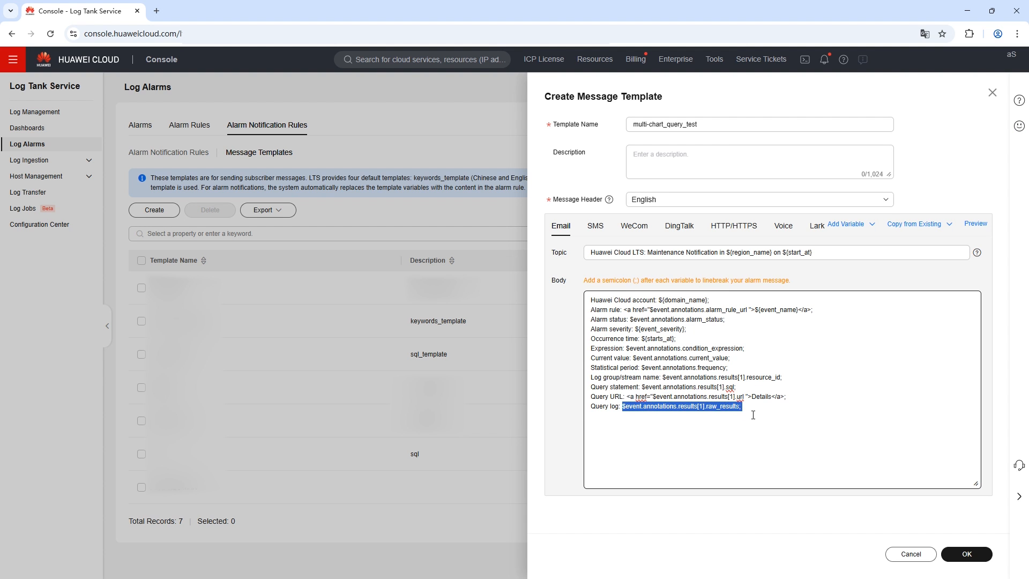
left_click(638, 423)
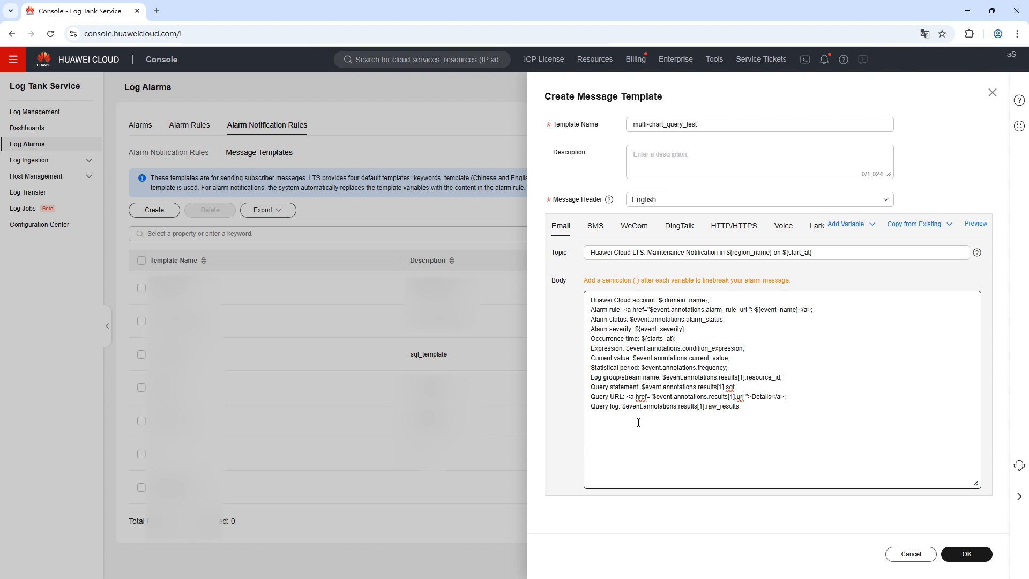
left_click(969, 554)
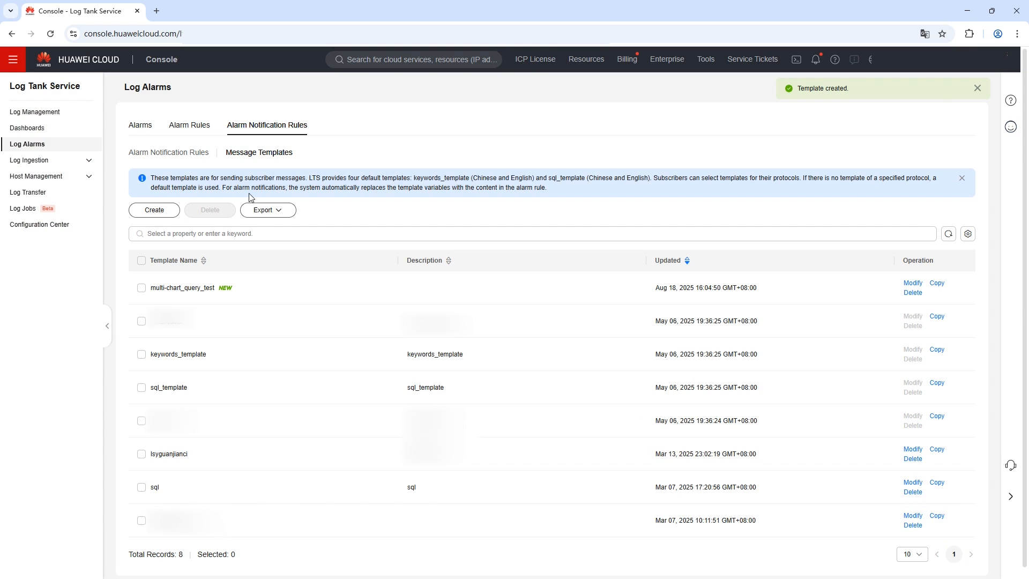
Start a new alarm notification rule and name it error_log_email_notification
left_click(187, 155)
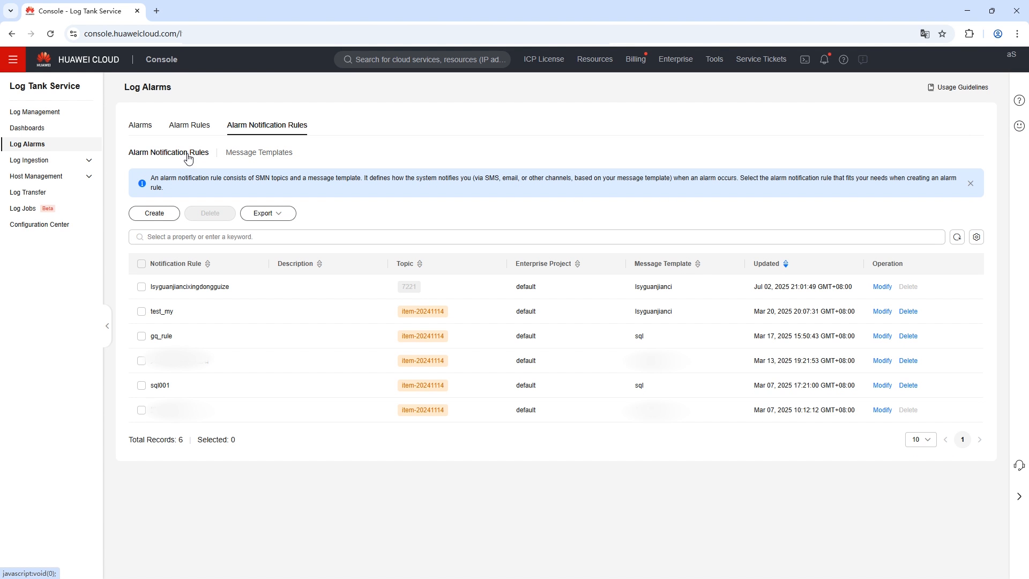
left_click(149, 217)
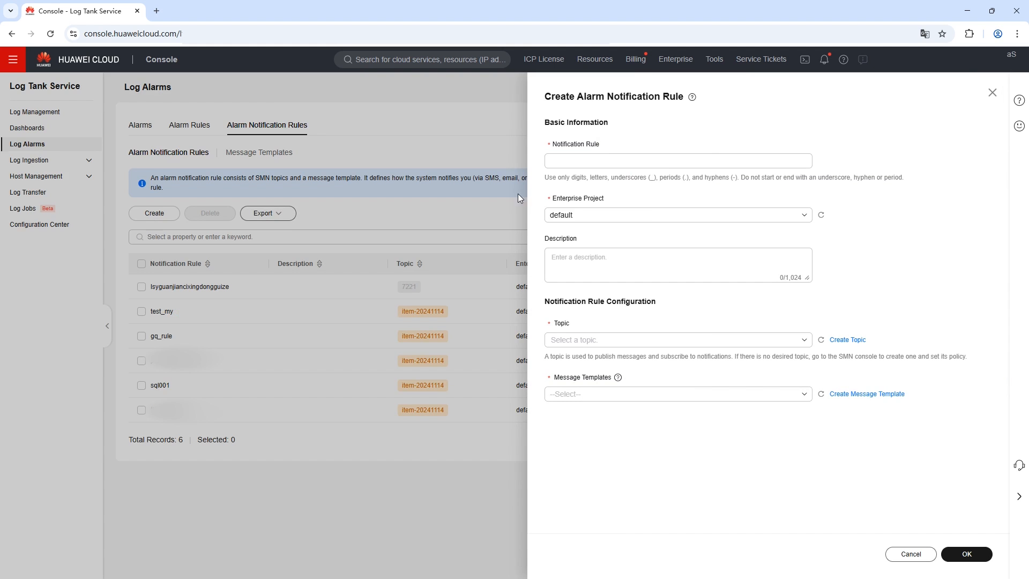
left_click(570, 164)
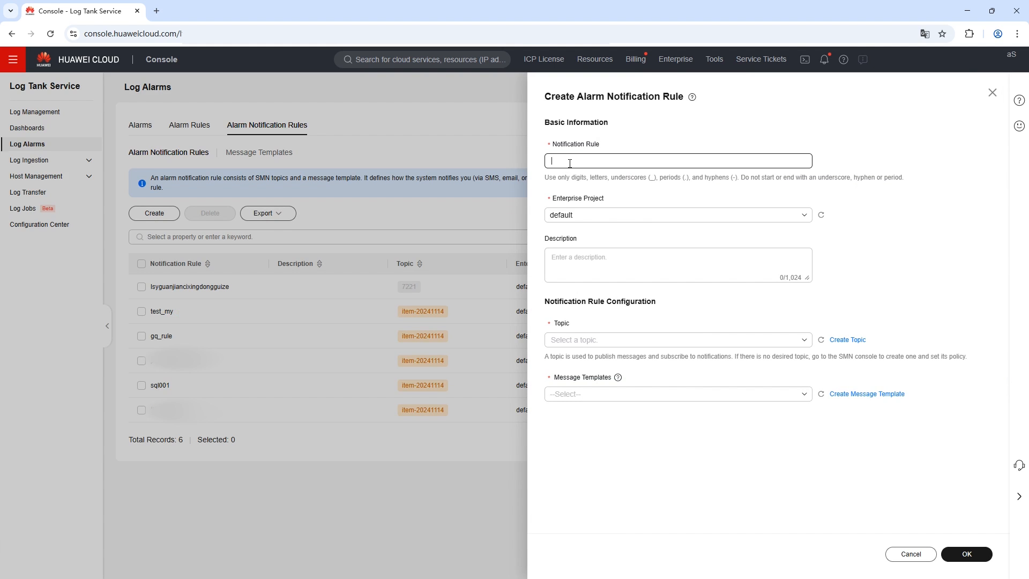
type("error_log_email_notification")
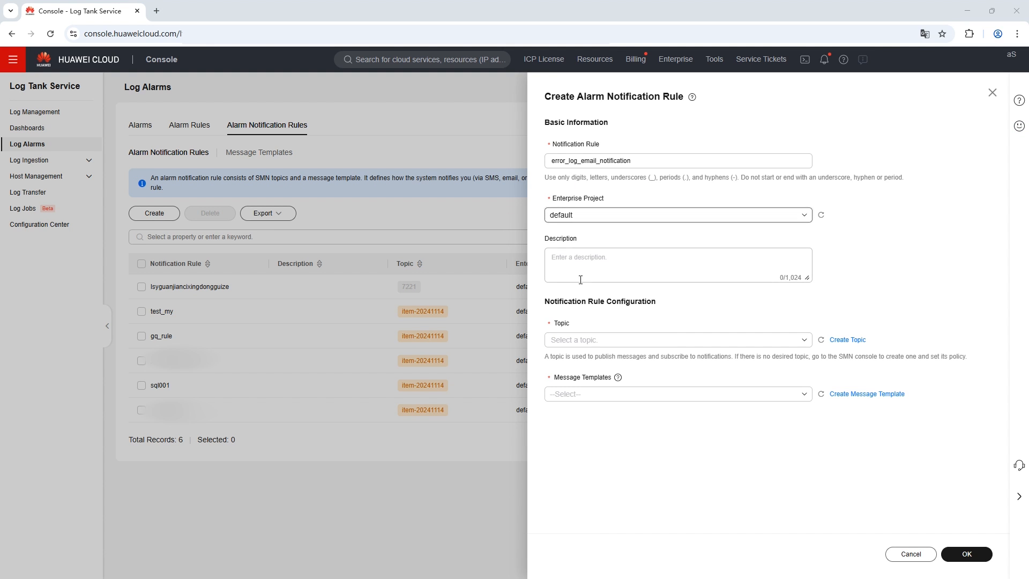
Assign the LTS-test topic and the multi-chart_query_test message template to the notification rule, and save it
left_click(572, 342)
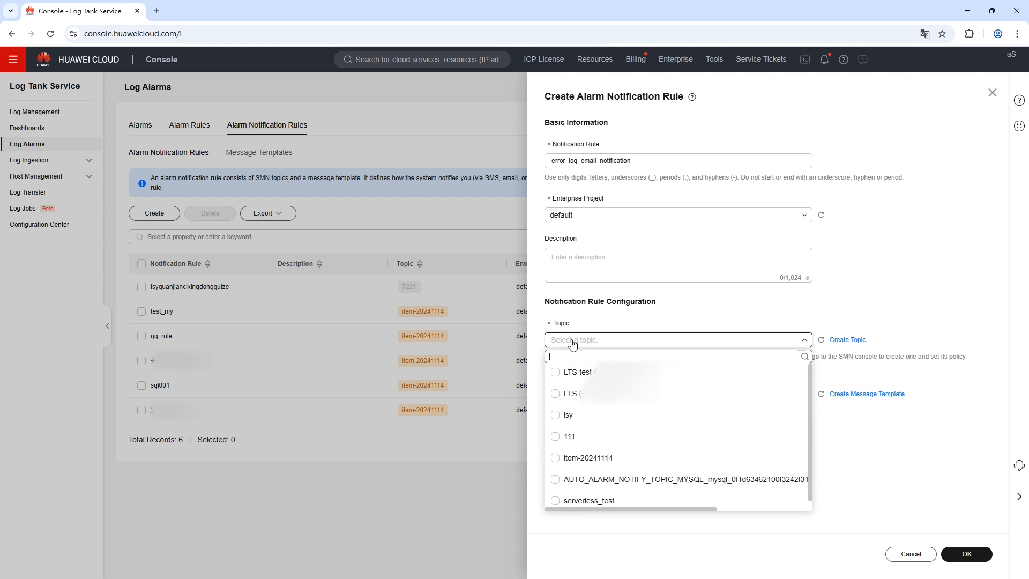
left_click(575, 373)
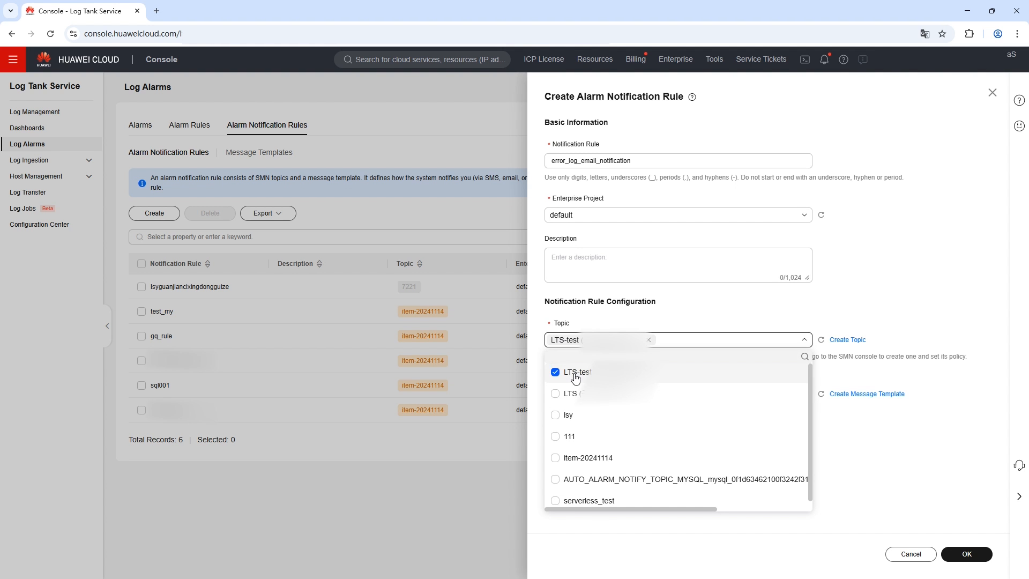
left_click(719, 317)
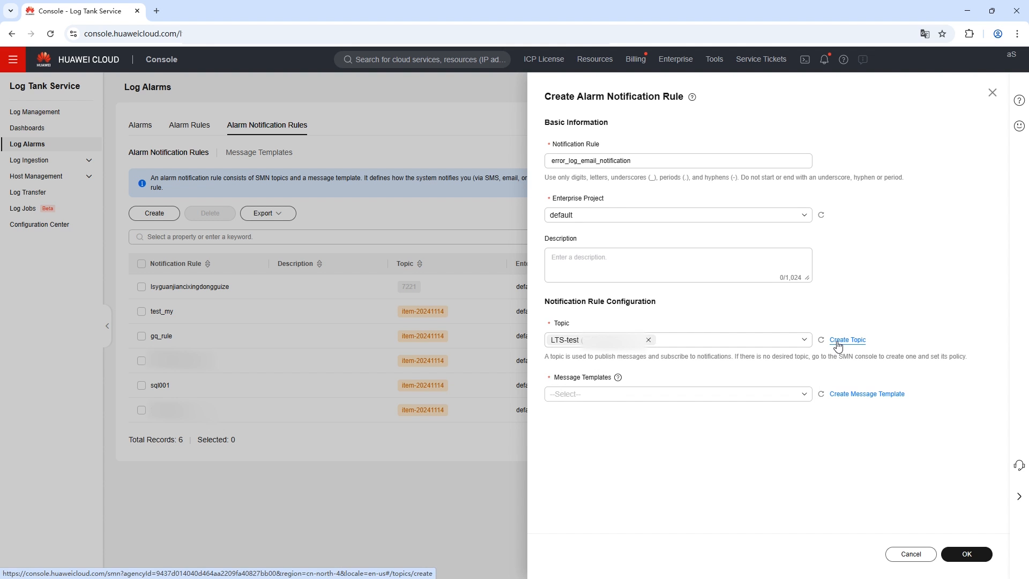
left_click(592, 396)
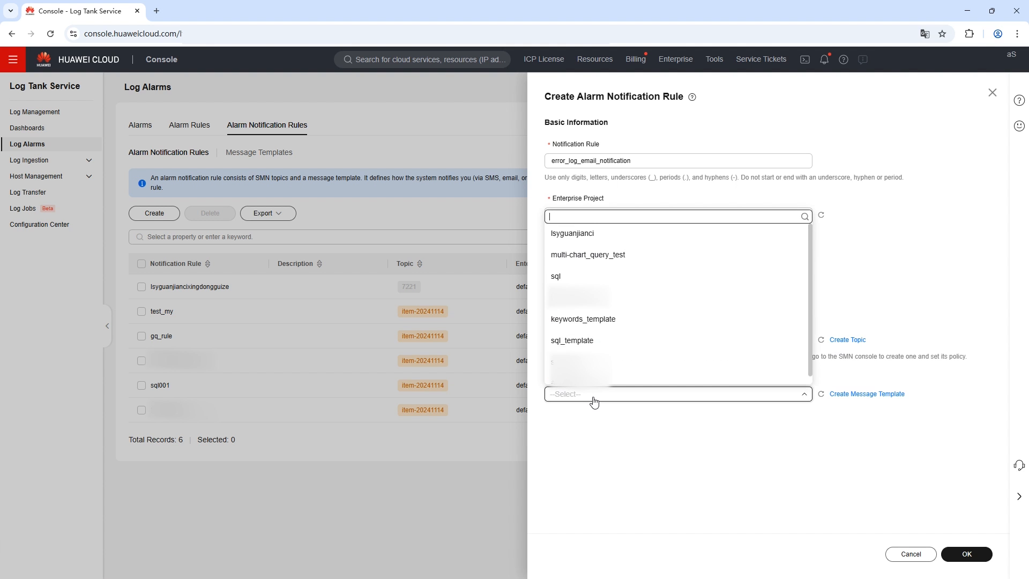
left_click(623, 256)
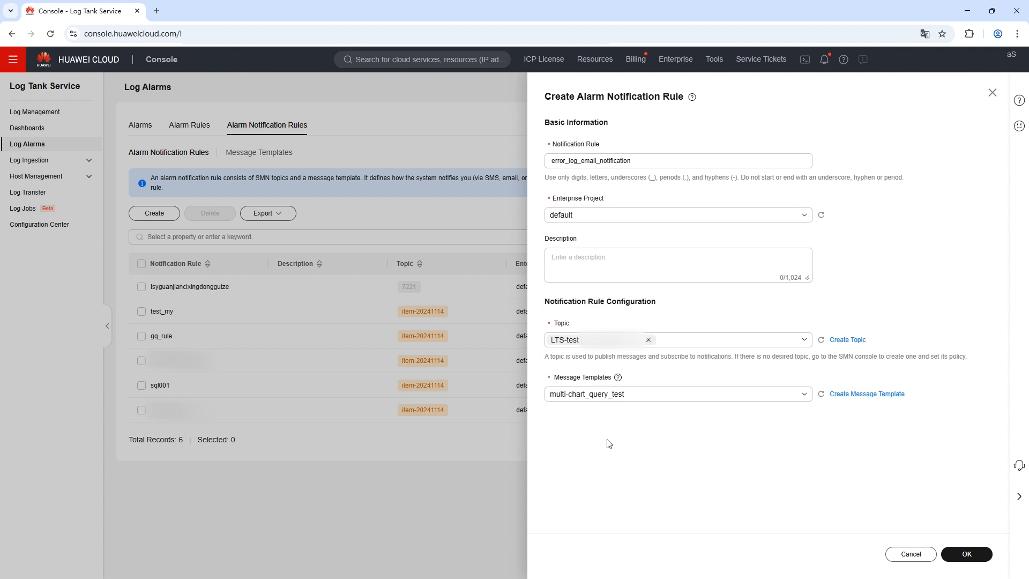
left_click(965, 554)
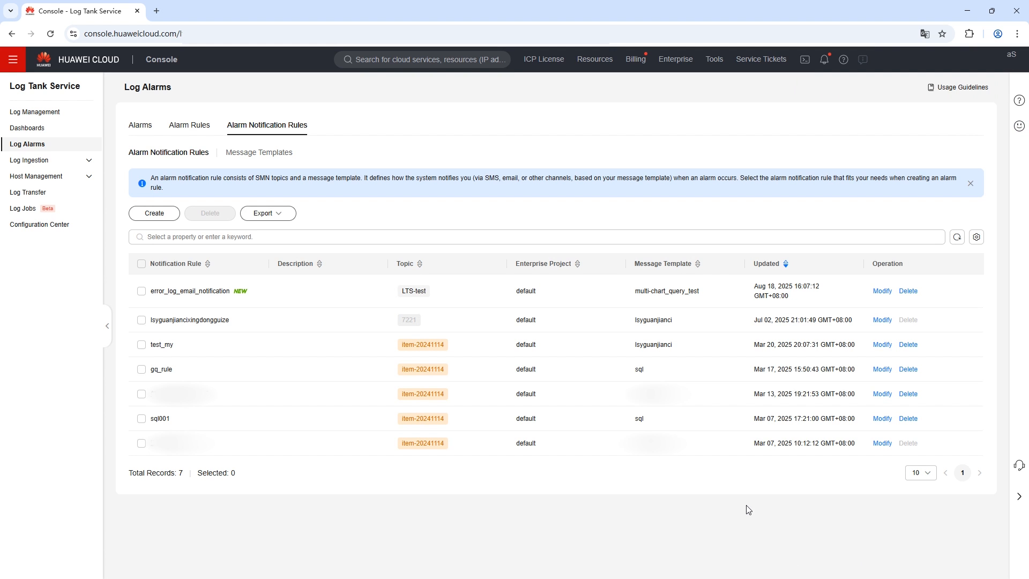
Start an alarm rule named error_log_alarm, described as "Reports an alarm with log details if more than 10 ERROR logs are generated within 5 minutes."
left_click(195, 125)
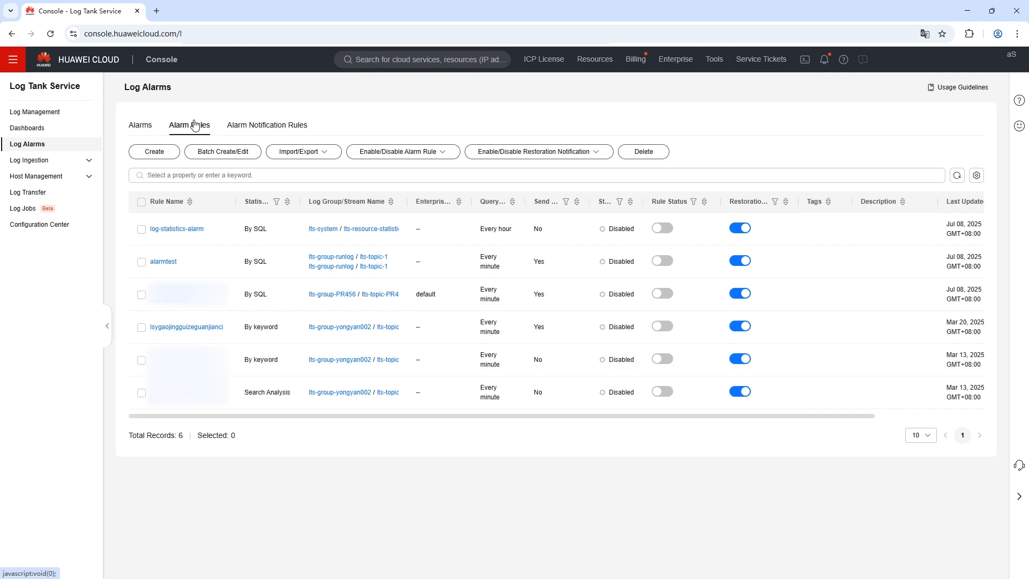
left_click(159, 152)
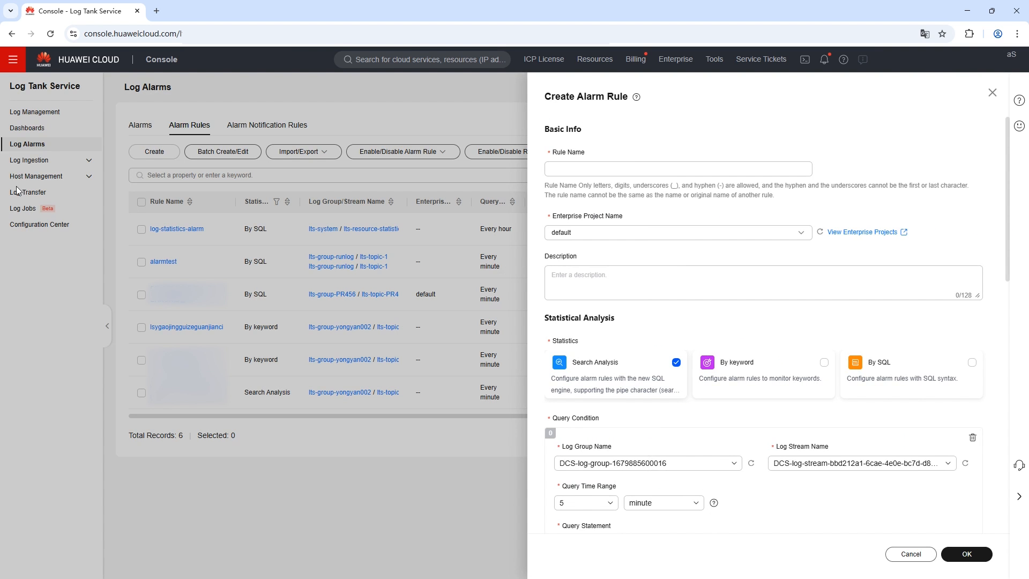
left_click(565, 169)
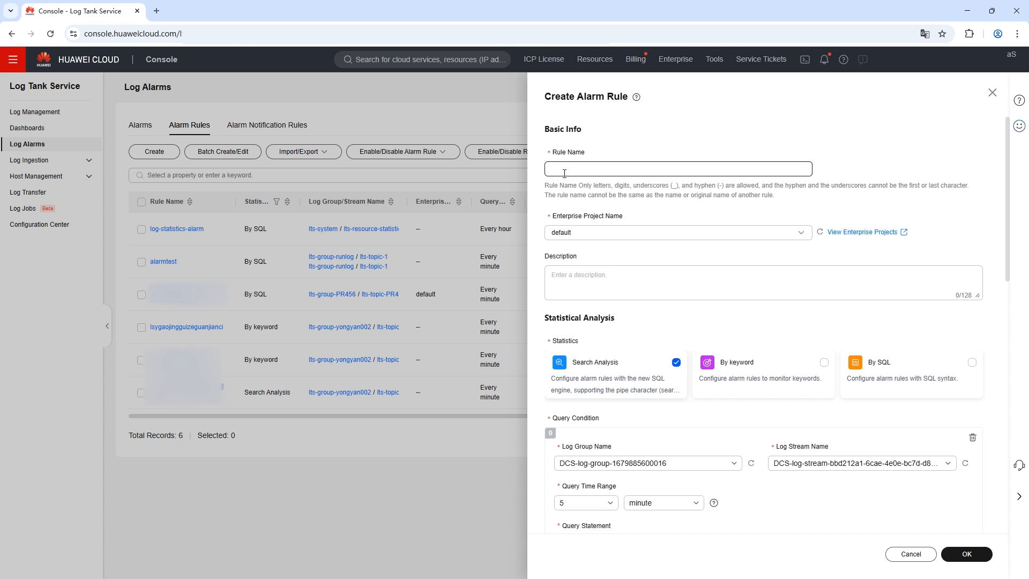
type("error_log_alarm")
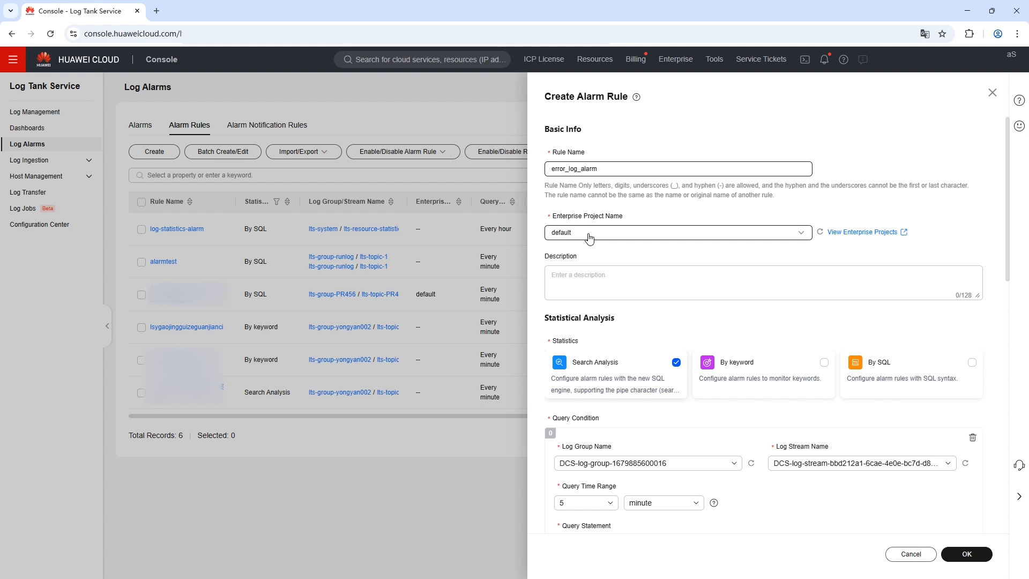
left_click(565, 279)
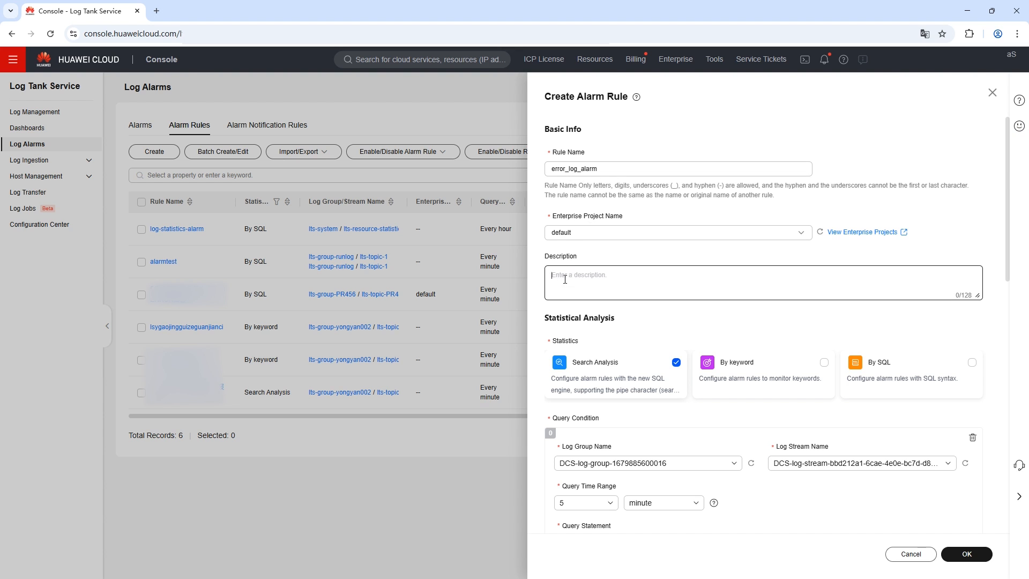
type("Reports an alarm with log details if more than 10 ERROR logs are generated within 5 minutes.")
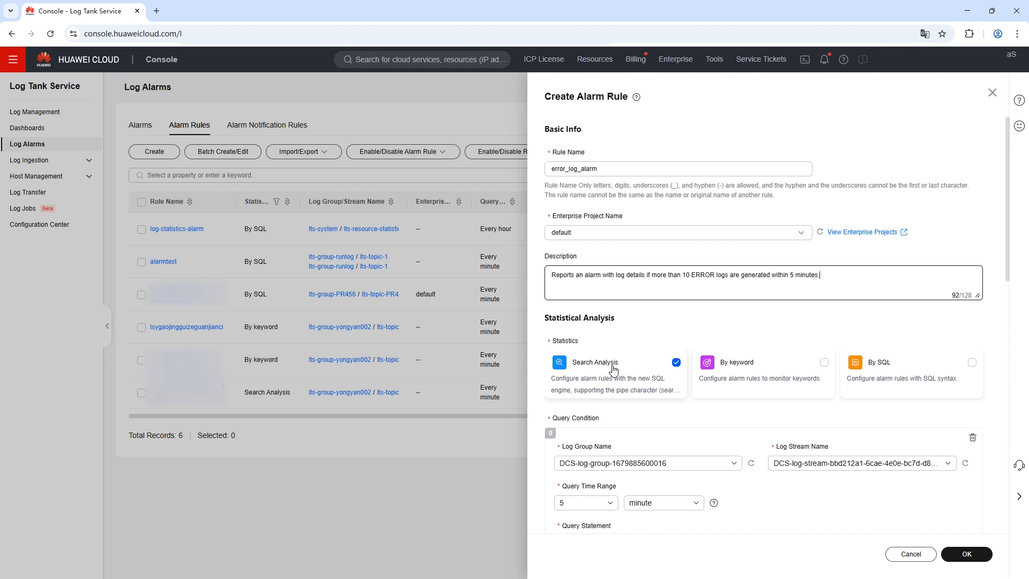
Set the first query condition's log group to lts-group-PR456 with the log stream lts-topic-PR456
scroll(614, 369, "down", 2)
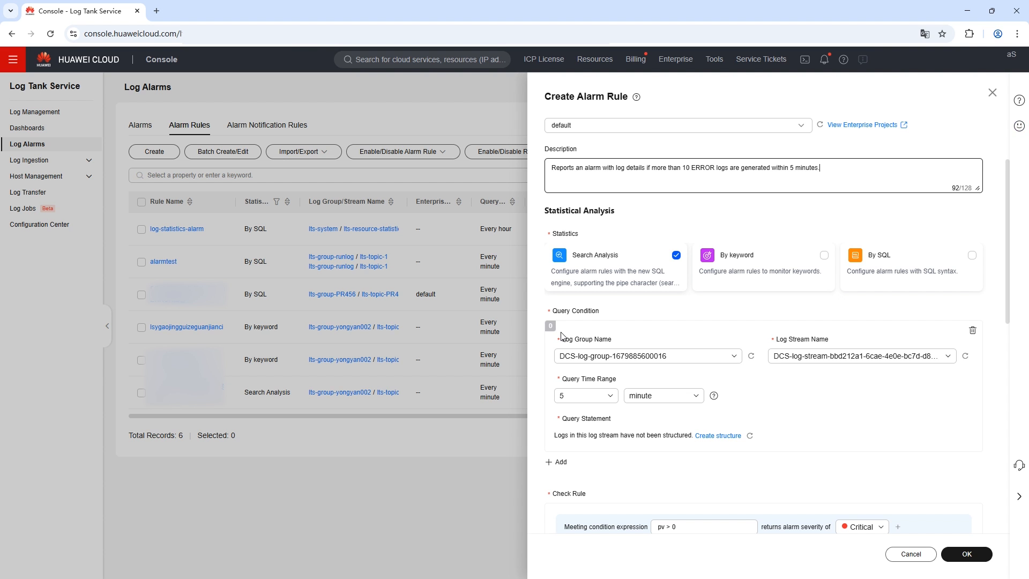
left_click(639, 358)
left_click(606, 372)
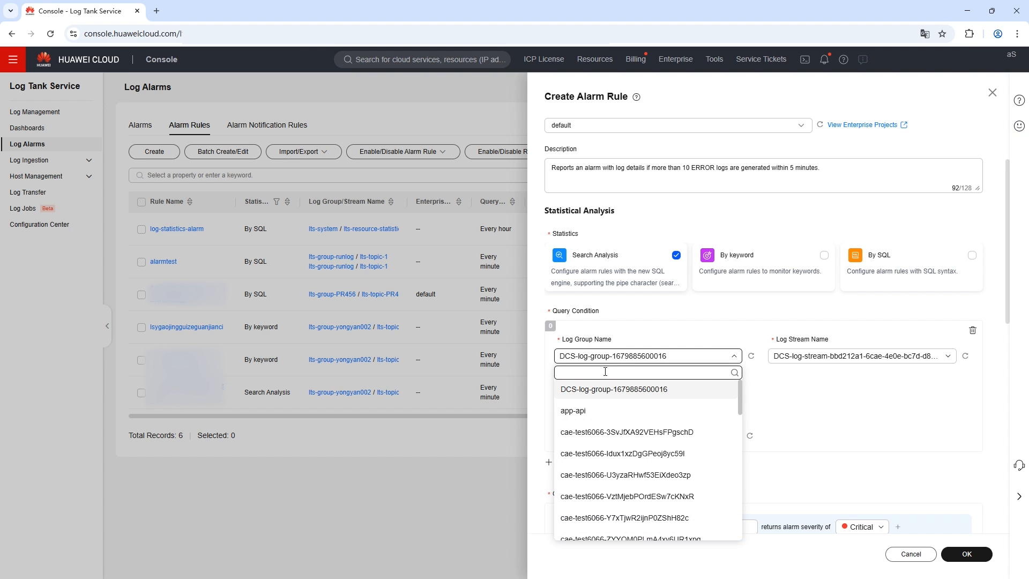
type("456")
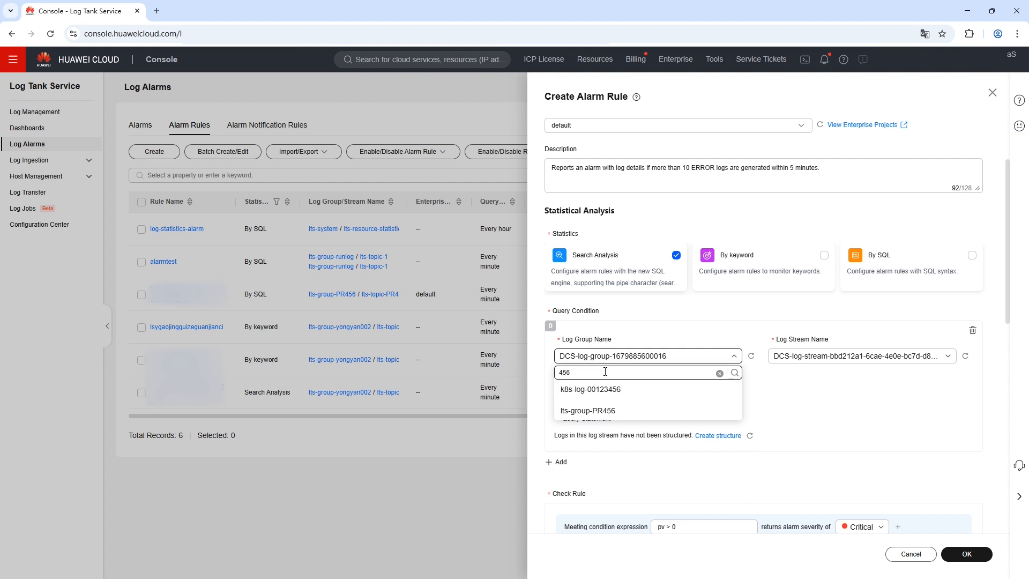
left_click(603, 411)
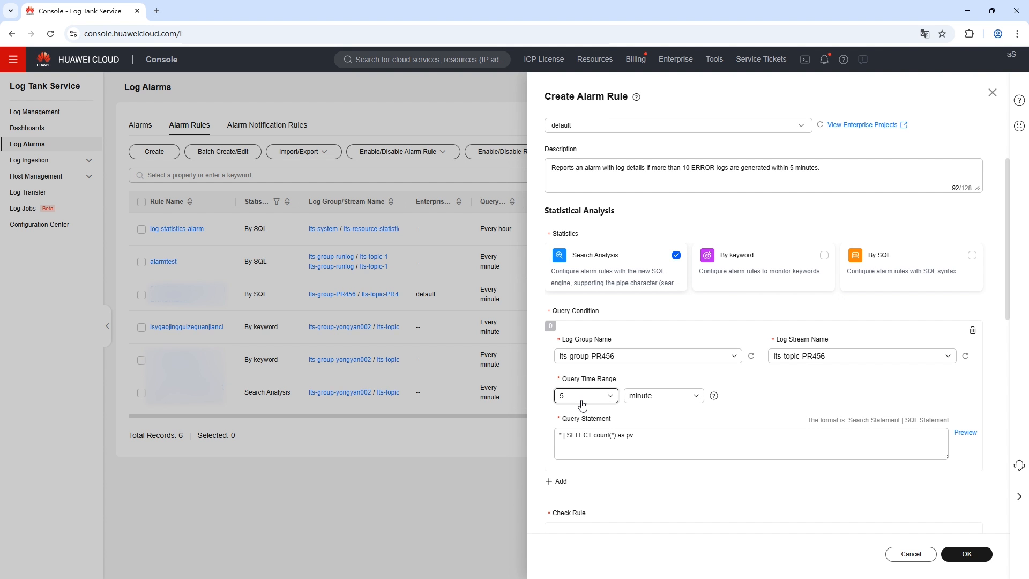
Replace the first condition's query statement with "* | SELECT COUNT(*) AS error_count WHERE level = 'ERROR'" and preview its result
left_click(633, 436)
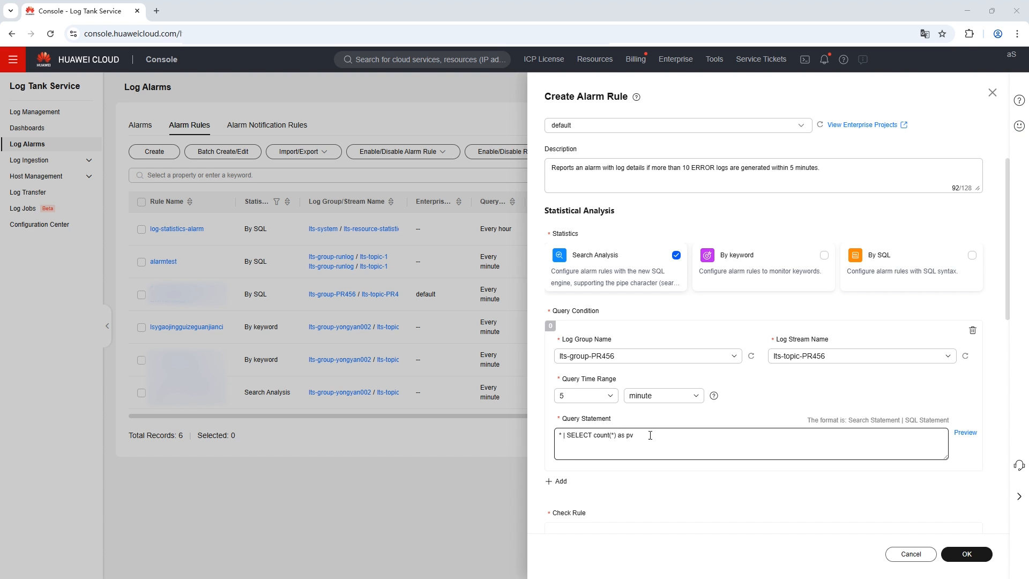
left_click_drag(632, 435, 558, 432)
type("* | SELECT COUNT(*) AS error_count WHERE level = 'ERROR'")
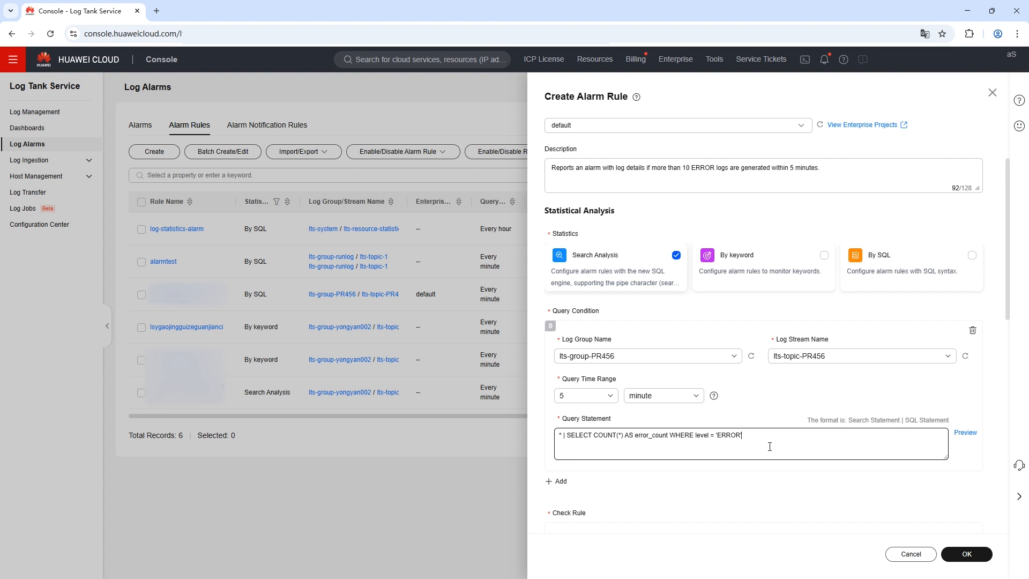
left_click(968, 434)
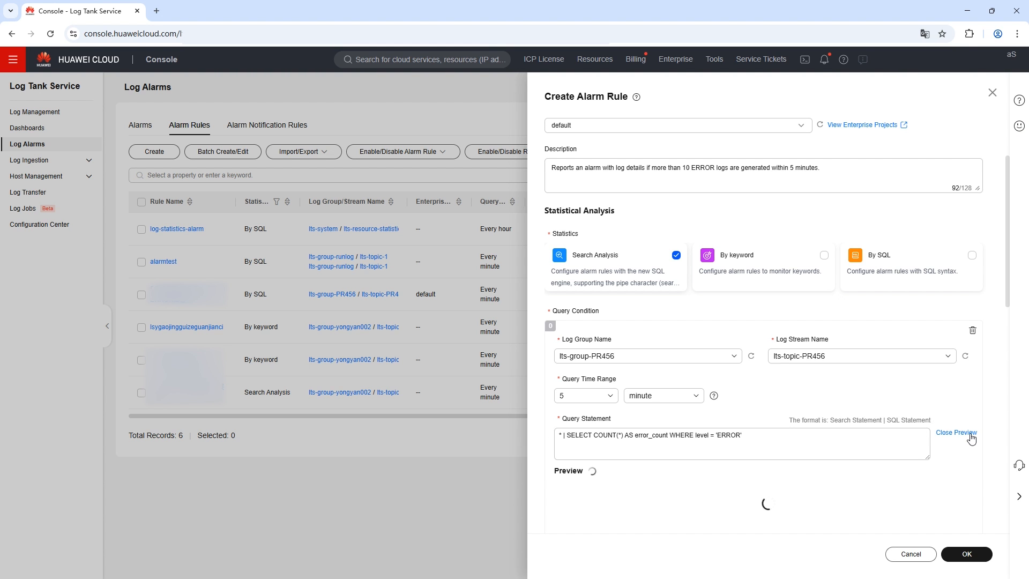
Add a second query condition using log group lts-group-PR456 with the log stream lts-topic-PR456
scroll(970, 437, "down", 4)
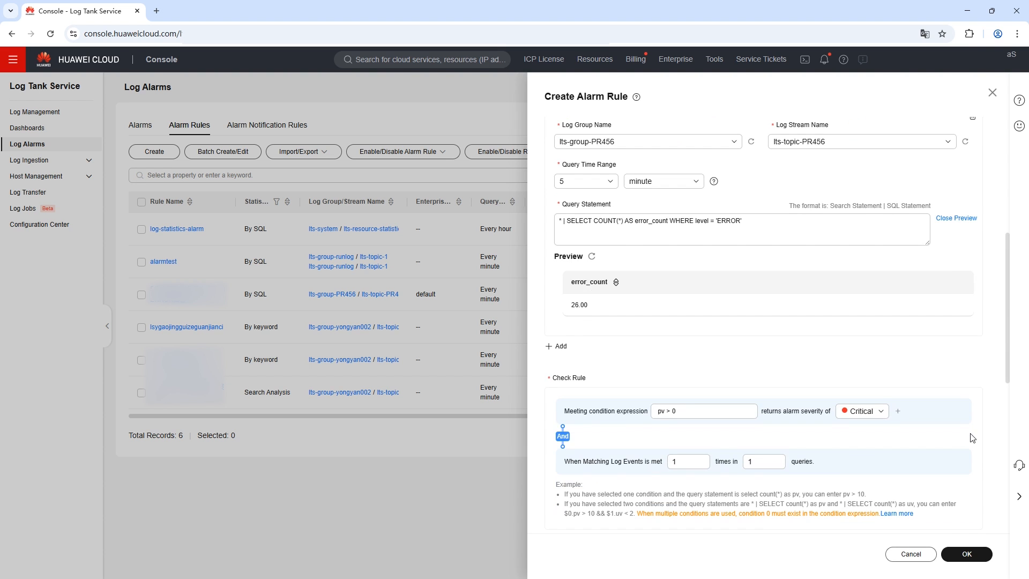
left_click(561, 346)
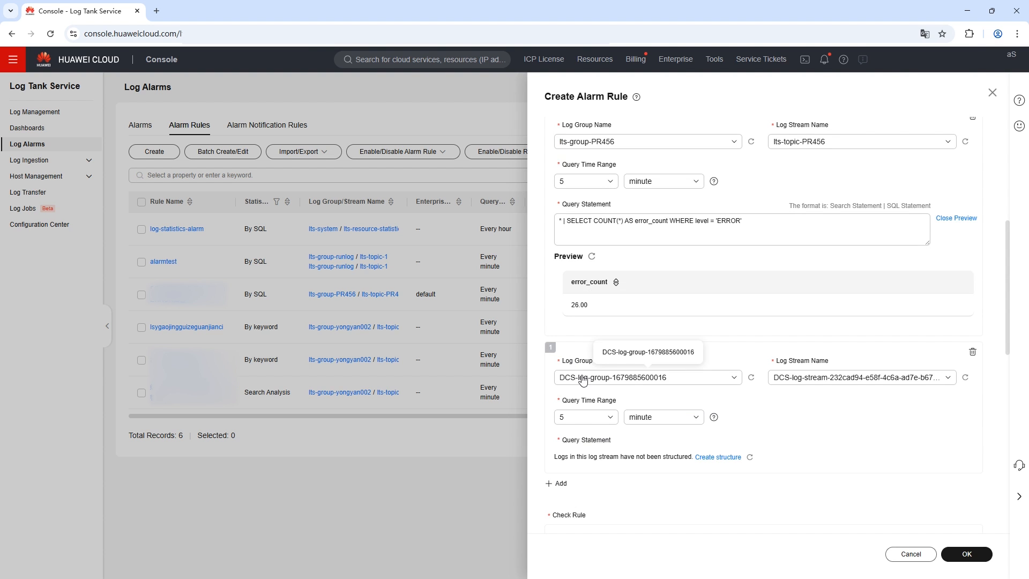
left_click(584, 378)
type("456")
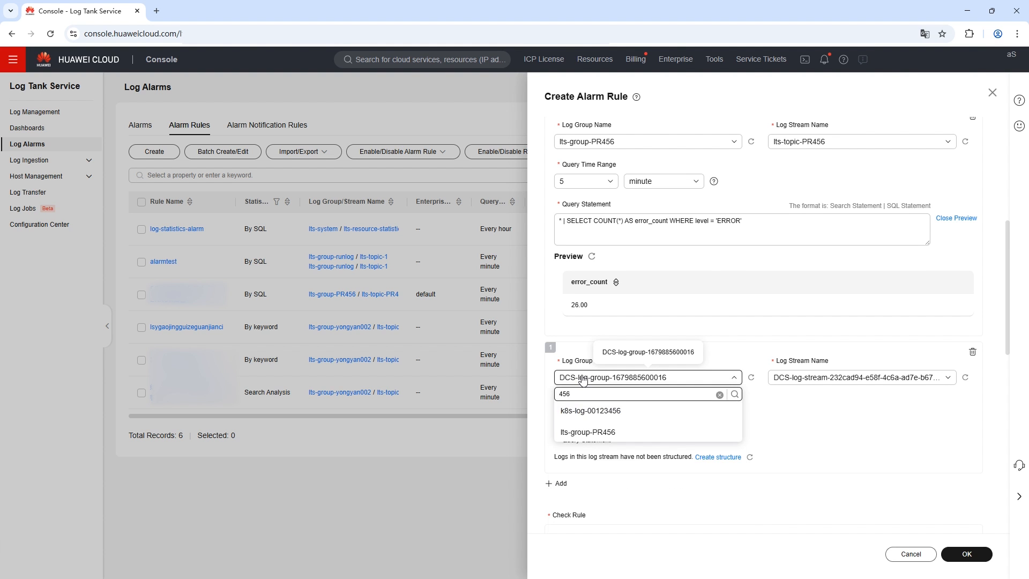
left_click(595, 432)
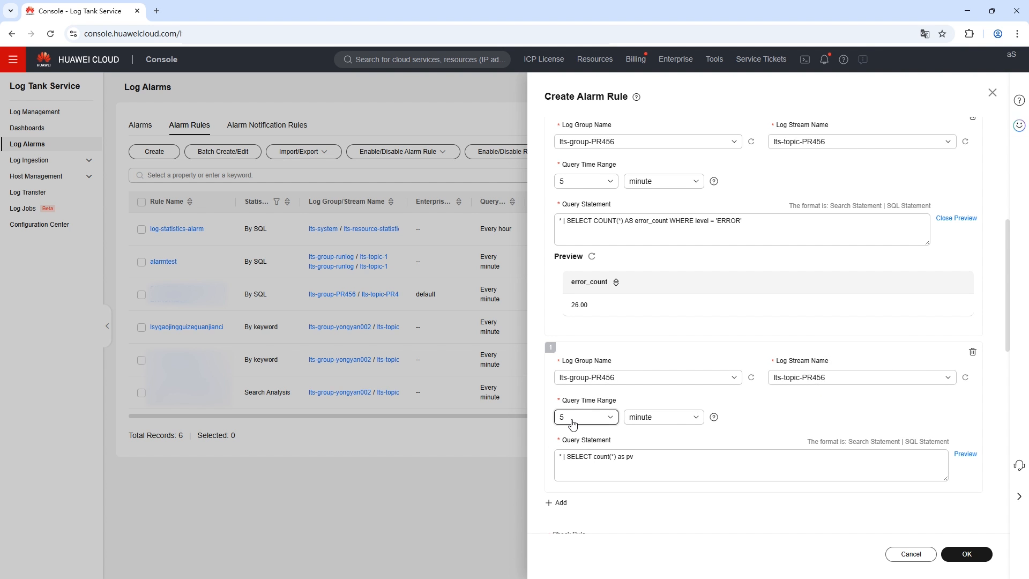
Replace the second condition's query statement with "level:ERROR | SELECT level,num,message" and preview its result
left_click(651, 461)
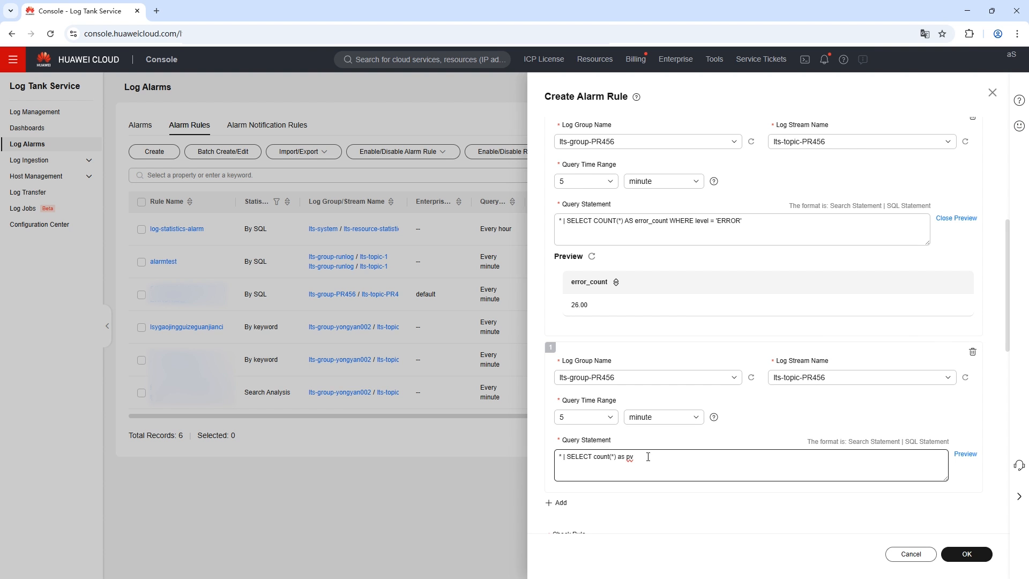
left_click_drag(649, 460, 555, 460)
type("level:ERROR | SELECT level,num,message")
left_click(968, 454)
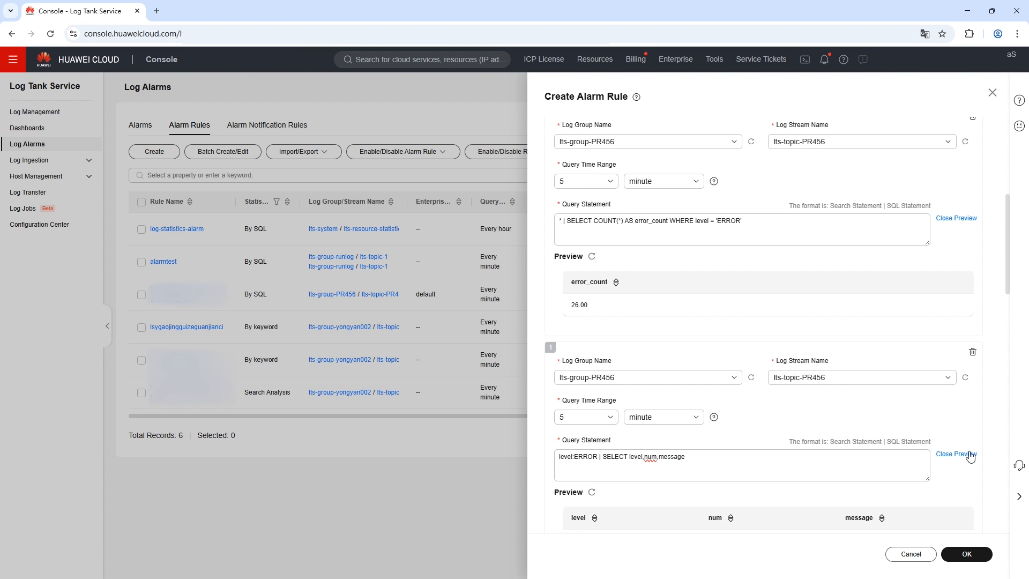
Set the check rule's condition expression to "$0.error_count > 10" for the Critical severity
scroll(943, 453, "down", 10)
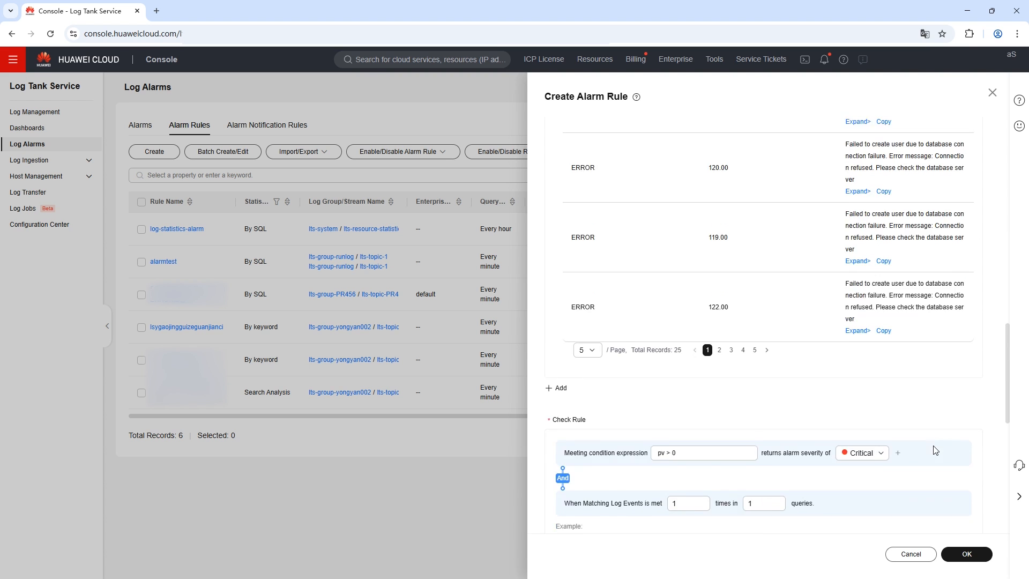
scroll(936, 450, "down", 1)
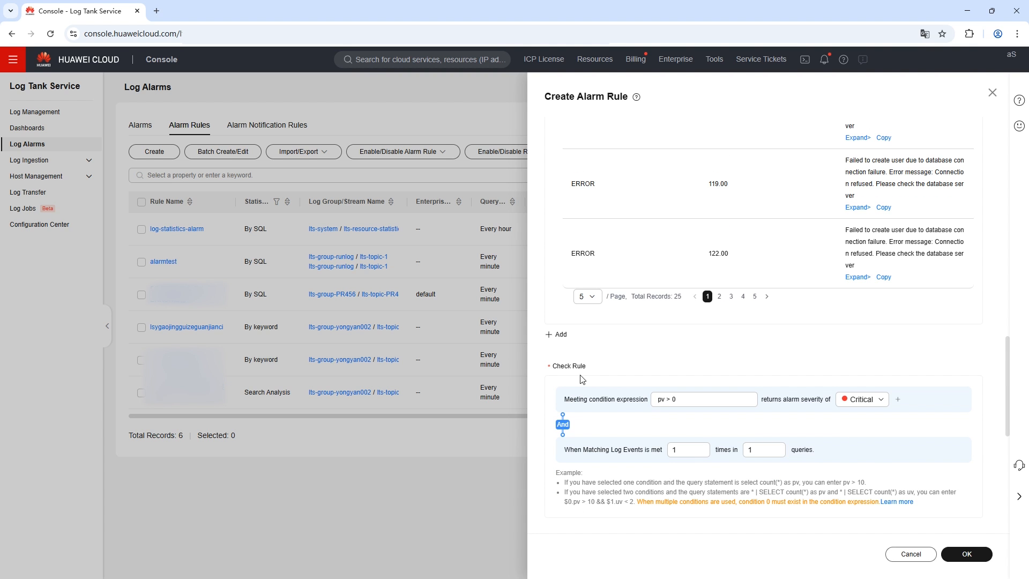
left_click(689, 401)
left_click_drag(689, 401, 650, 403)
type("$0.error_count > 10")
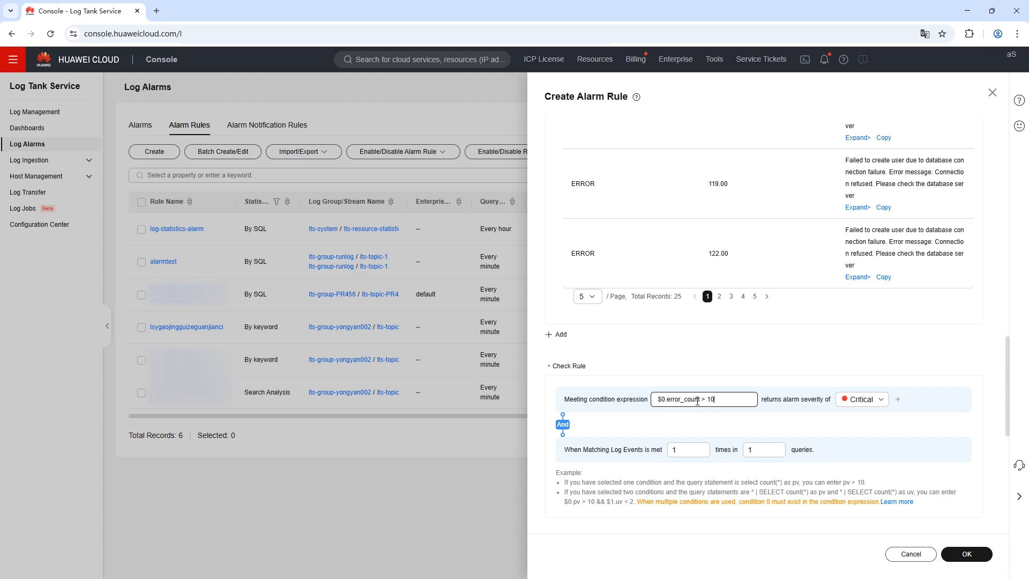
left_click_drag(700, 399, 663, 399)
left_click(684, 441)
Keep error_log_email_notification as the alarm notification rule in the advanced settings and save the alarm rule
scroll(685, 441, "down", 4)
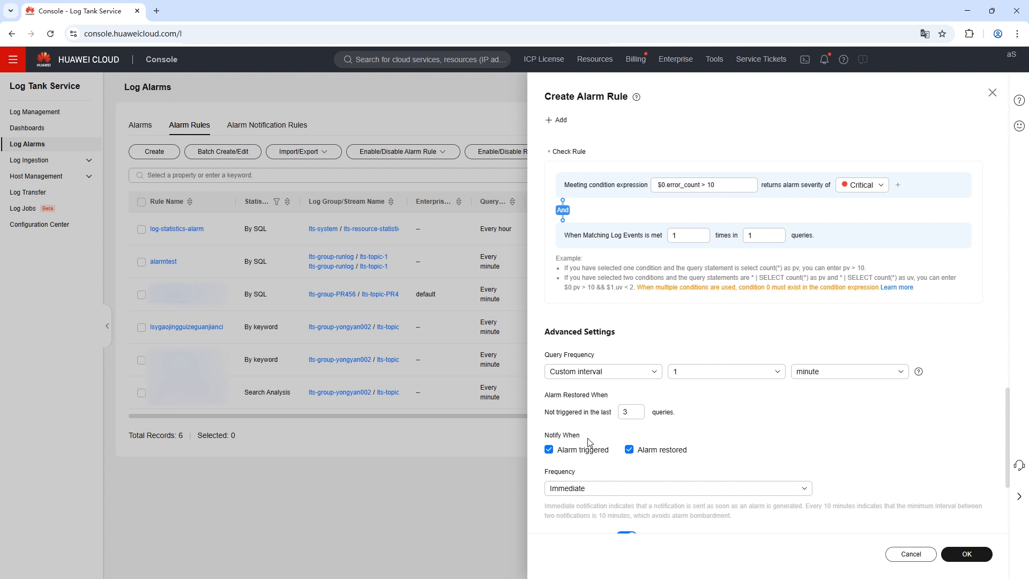
scroll(590, 476, "down", 2)
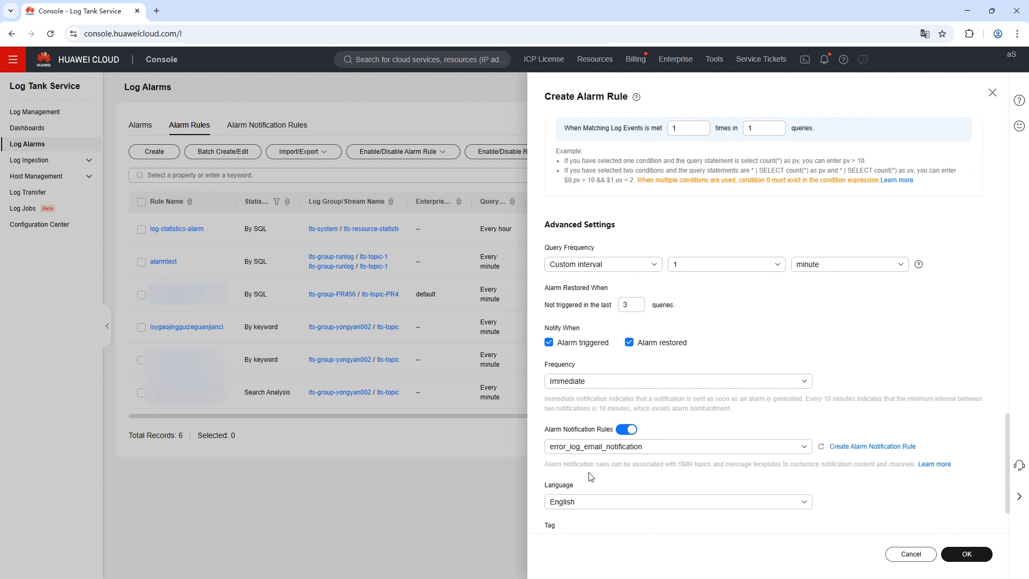
left_click(598, 452)
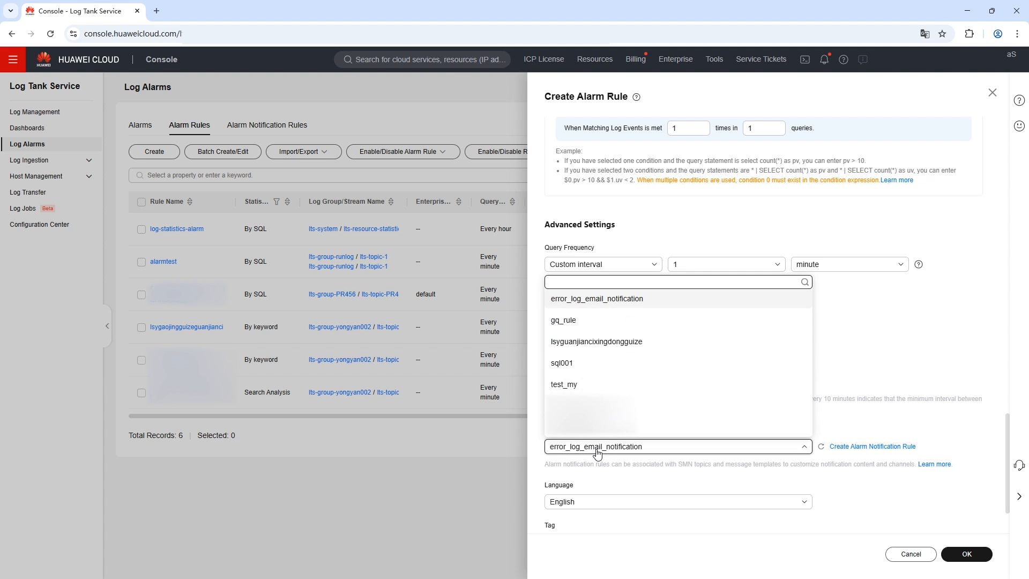
left_click(597, 453)
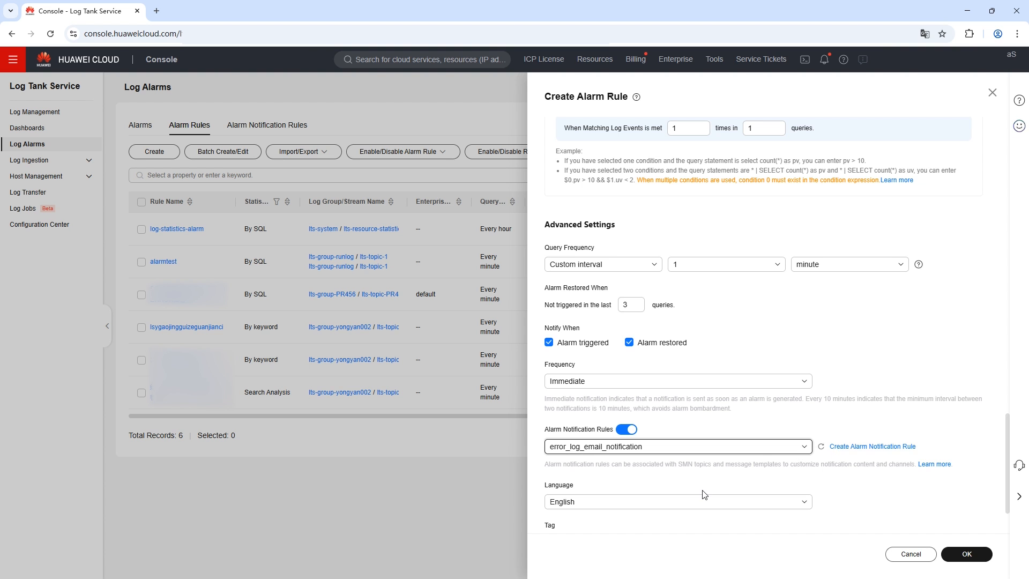
scroll(703, 494, "down", 2)
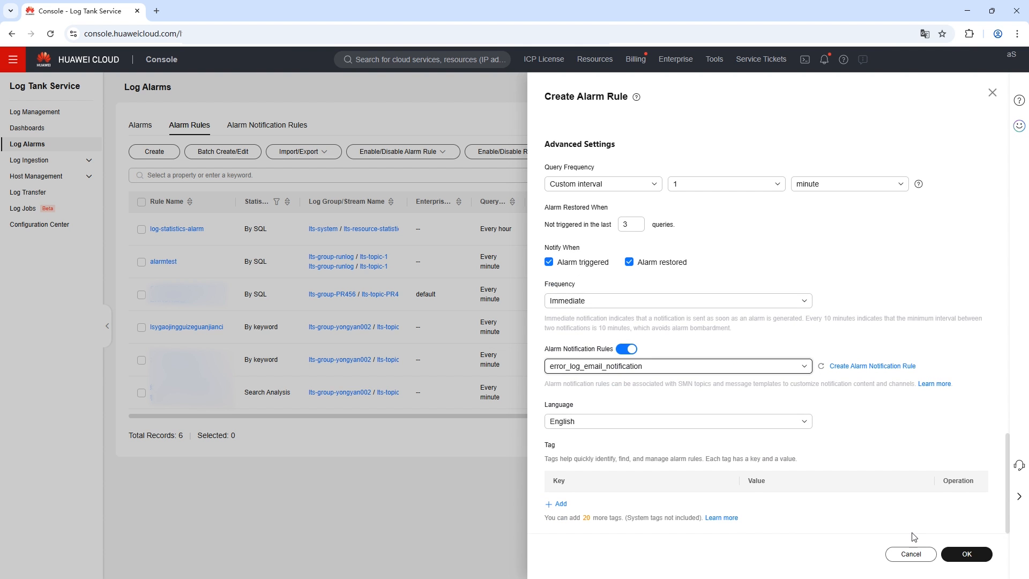
left_click(959, 556)
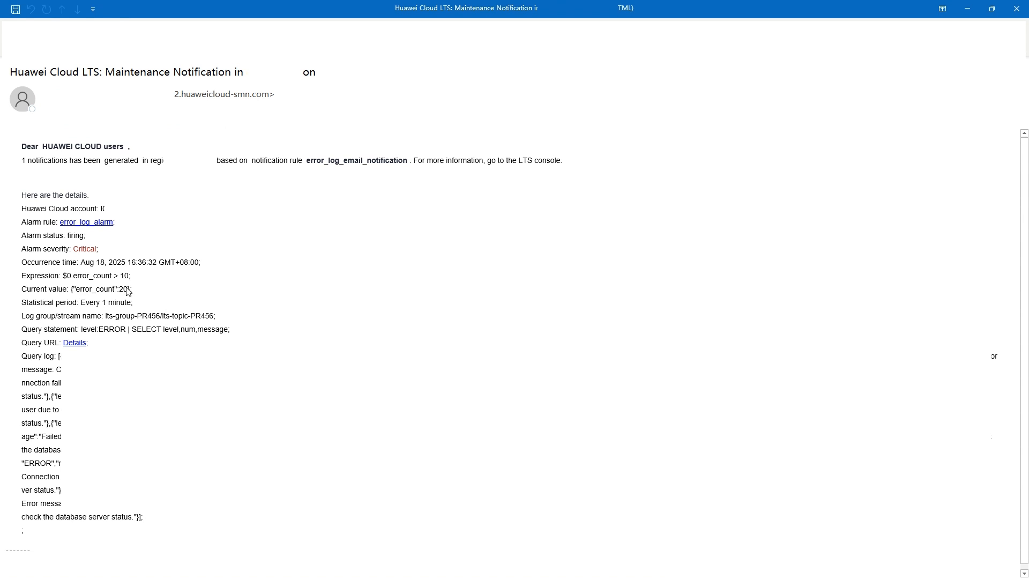
Switch to the alarm notification email and examine the expression, the current value and the query log details
left_click_drag(133, 290, 21, 274)
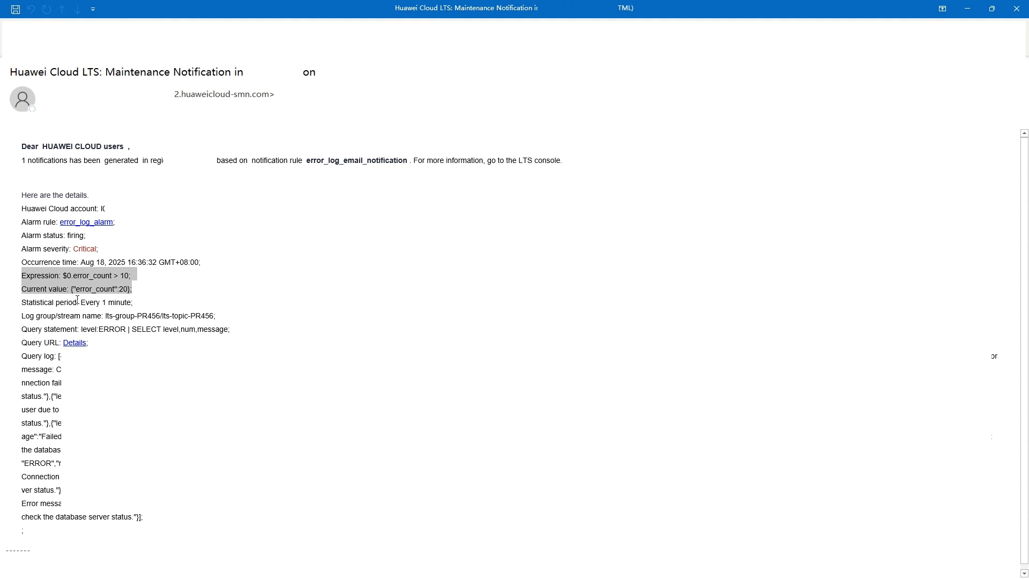
left_click_drag(59, 356, 162, 516)
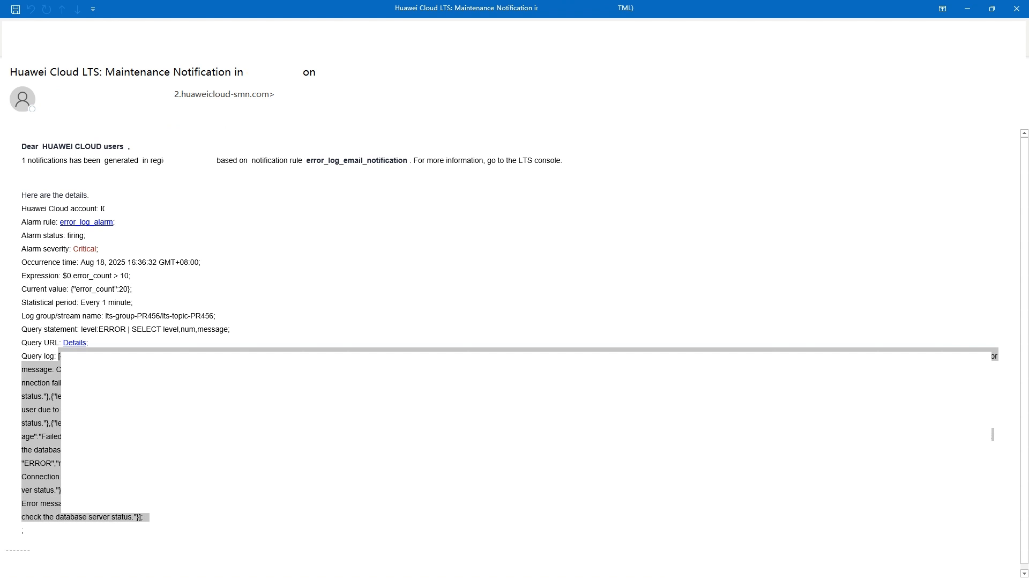